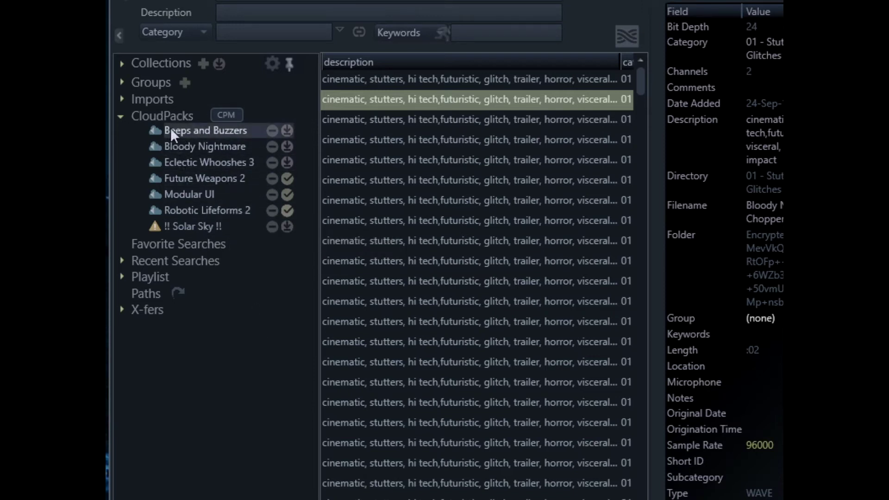
Step: Launch the CloudPack Manager from BaseHead and check its options and the account sign-in status in both programs
{"action": "mouse_move", "coordinate": [223, 234]}
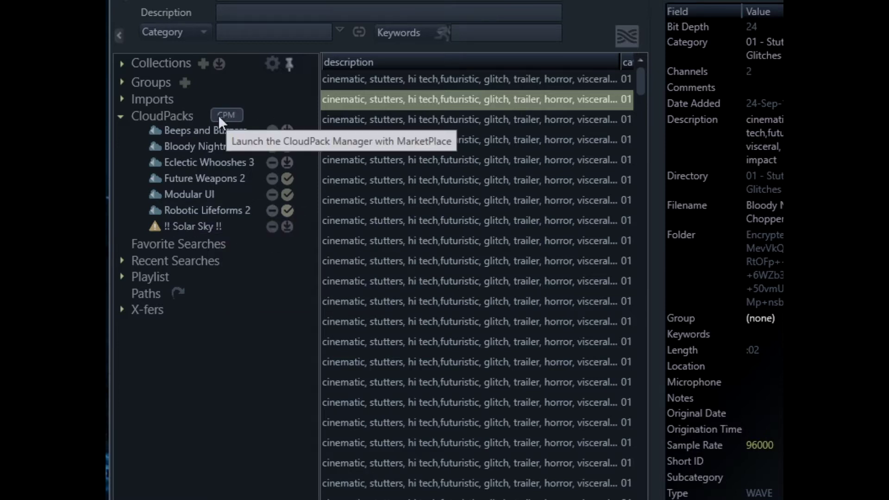
{"action": "mouse_move", "coordinate": [239, 129]}
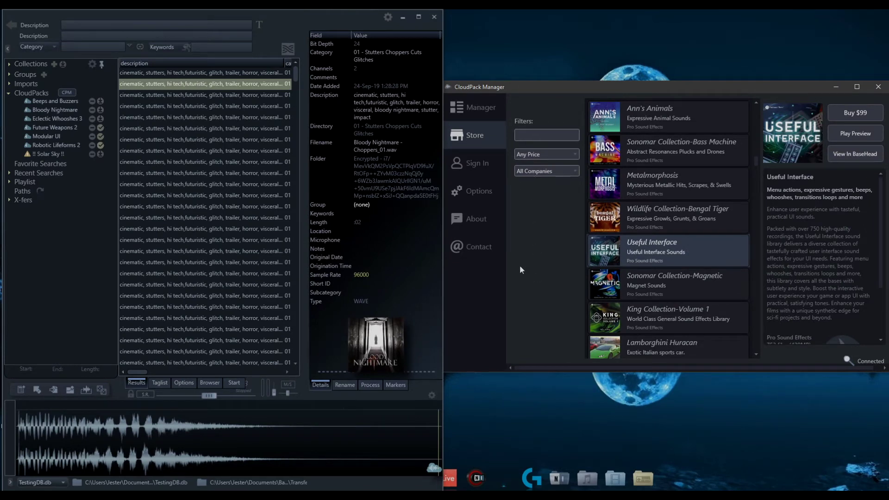
{"action": "left_click", "coordinate": [492, 193]}
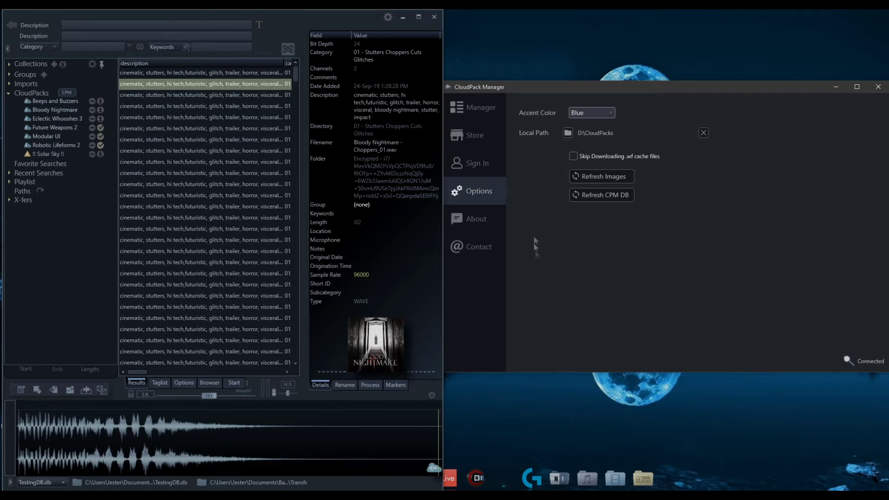
{"action": "left_click", "coordinate": [483, 161]}
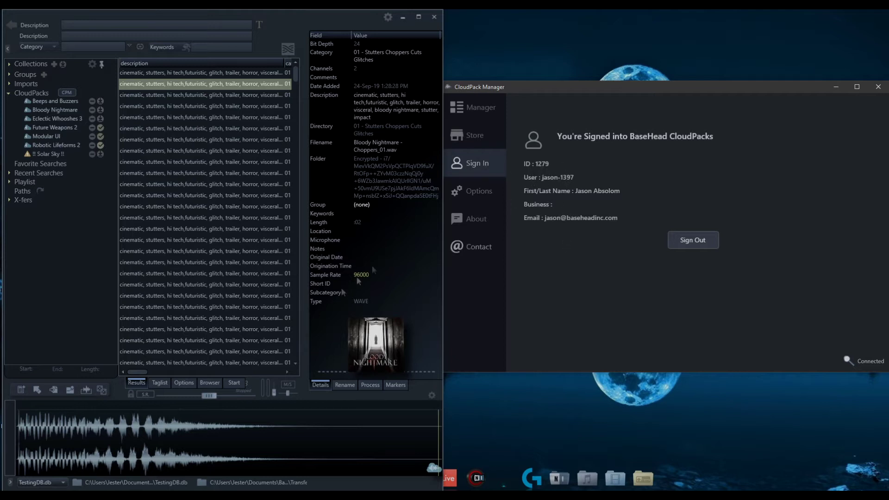
{"action": "left_click", "coordinate": [237, 383]}
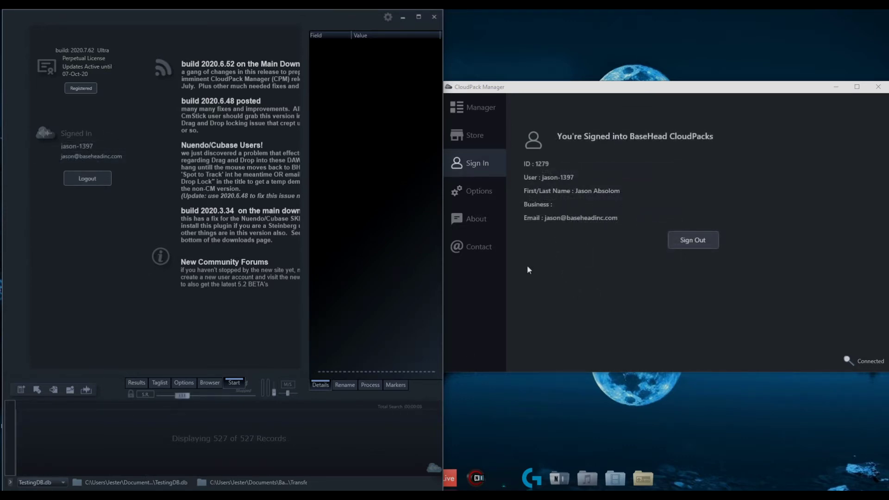
Step: Open the CloudPack store and filter the sound libraries by the word "vehicle"
{"action": "left_click", "coordinate": [474, 136]}
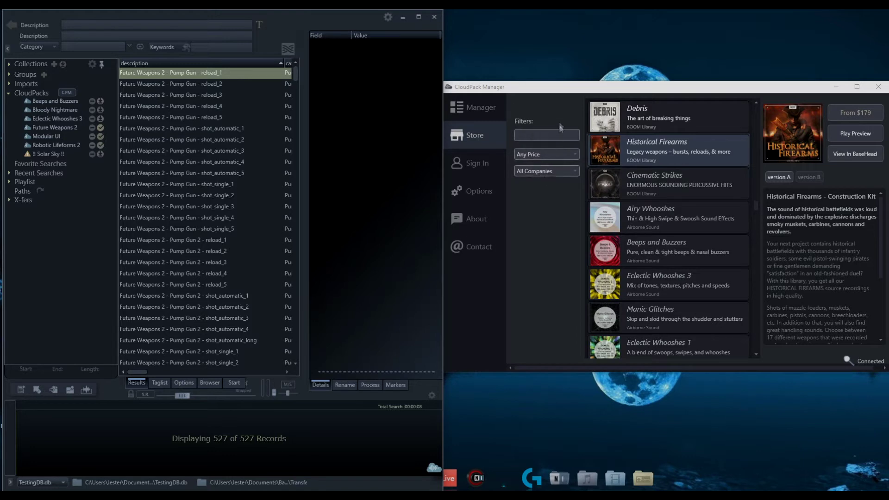
{"action": "left_click", "coordinate": [552, 134]}
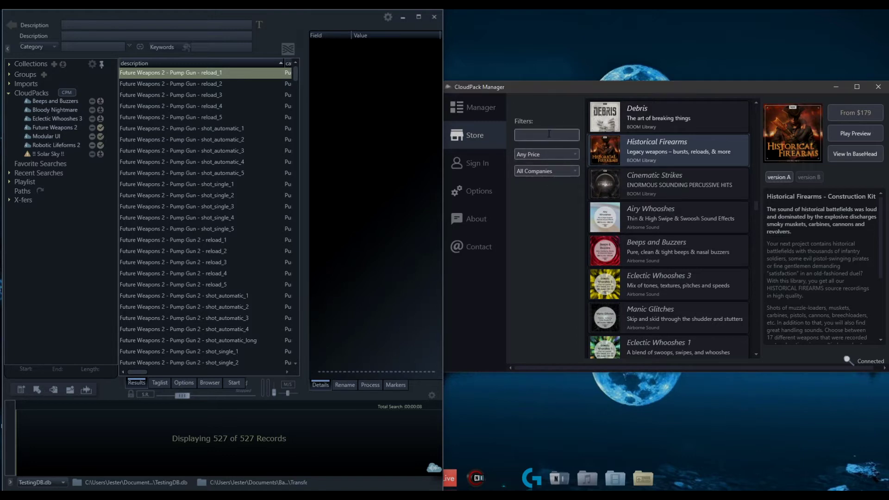
{"action": "type", "text": "vehicle"}
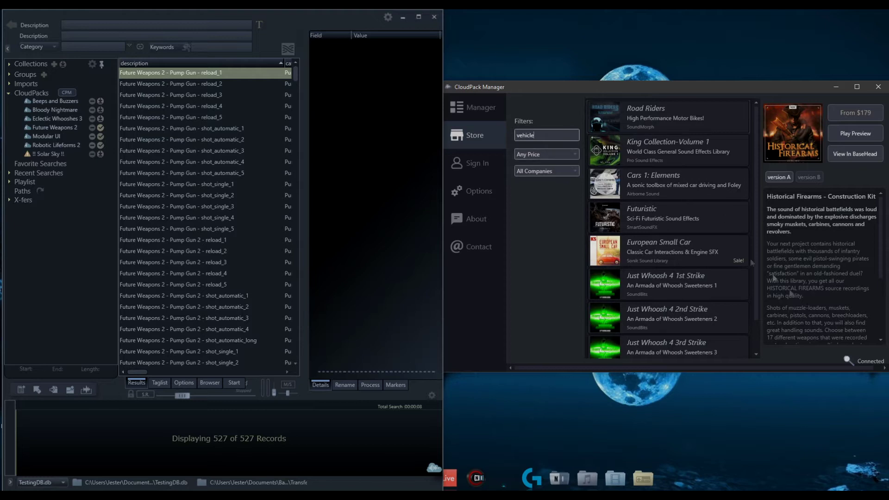
Step: Look through the store's price and company filters and browse the unfiltered library list down to Historical Firearms
{"action": "left_click", "coordinate": [548, 153]}
{"action": "left_click", "coordinate": [542, 165]}
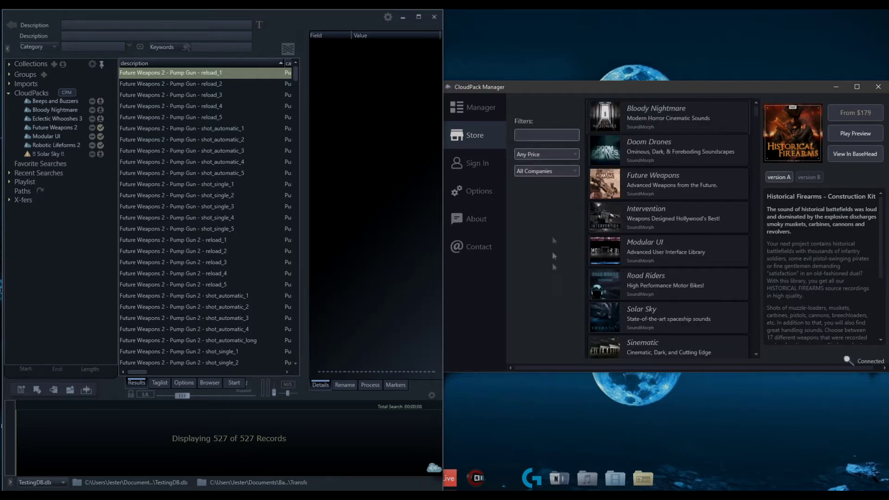
{"action": "left_click", "coordinate": [550, 172]}
{"action": "left_click", "coordinate": [540, 329]}
{"action": "scroll", "coordinate": [670, 172], "scroll_direction": "down", "scroll_amount": 5}
{"action": "scroll", "coordinate": [670, 171], "scroll_direction": "down", "scroll_amount": 15}
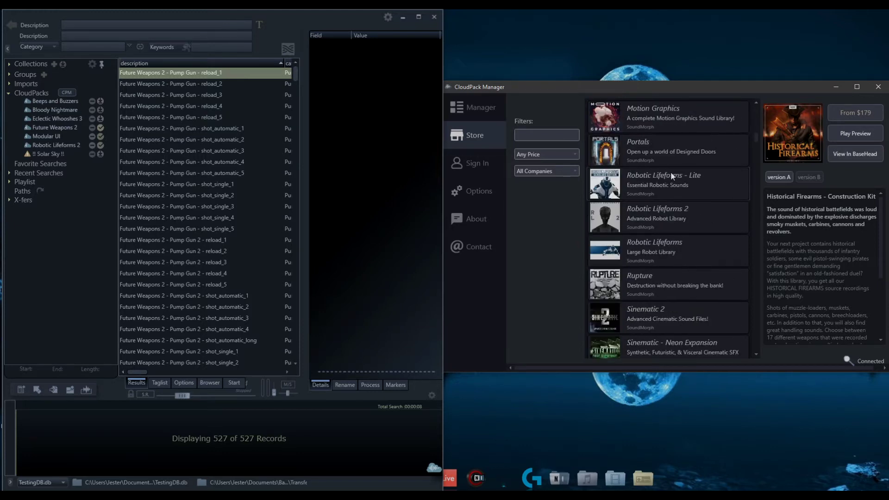
{"action": "scroll", "coordinate": [670, 171], "scroll_direction": "down", "scroll_amount": 15}
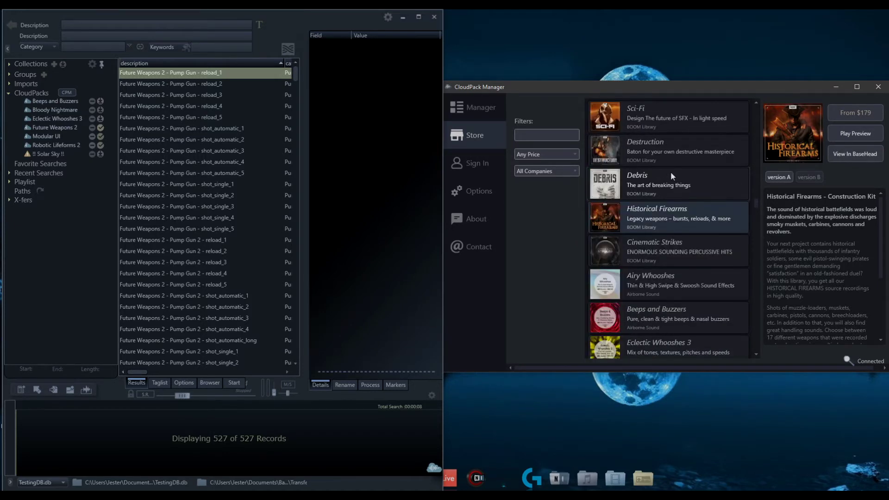
{"action": "scroll", "coordinate": [671, 171], "scroll_direction": "down", "scroll_amount": 2}
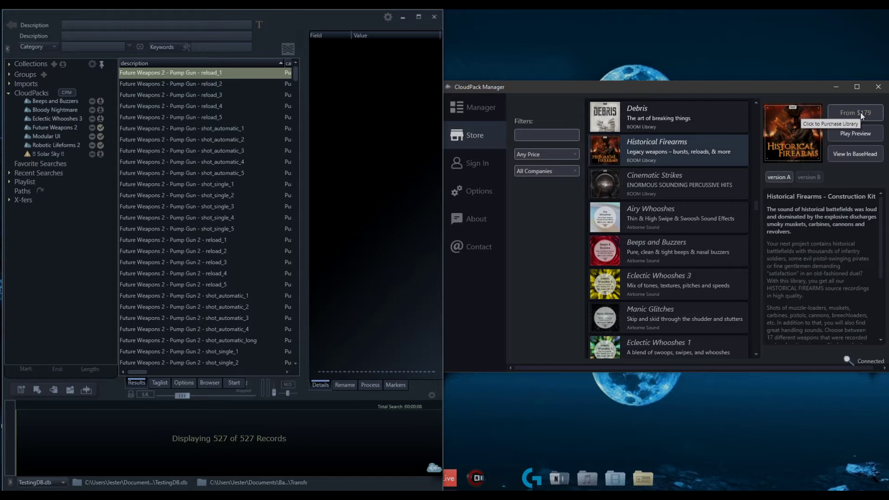
Step: Examine the store's purchase window and its payment card choices, including Add or Remove Card
{"action": "left_click", "coordinate": [840, 125]}
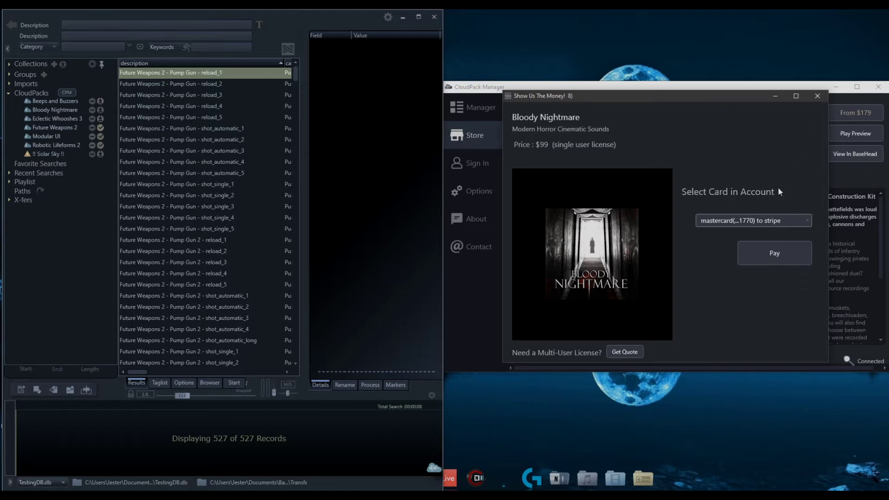
{"action": "left_click", "coordinate": [763, 218]}
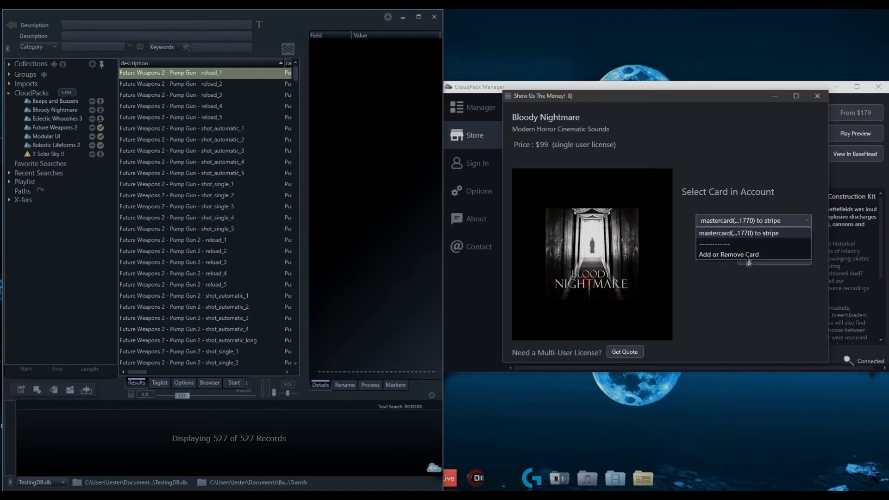
{"action": "left_click", "coordinate": [717, 257]}
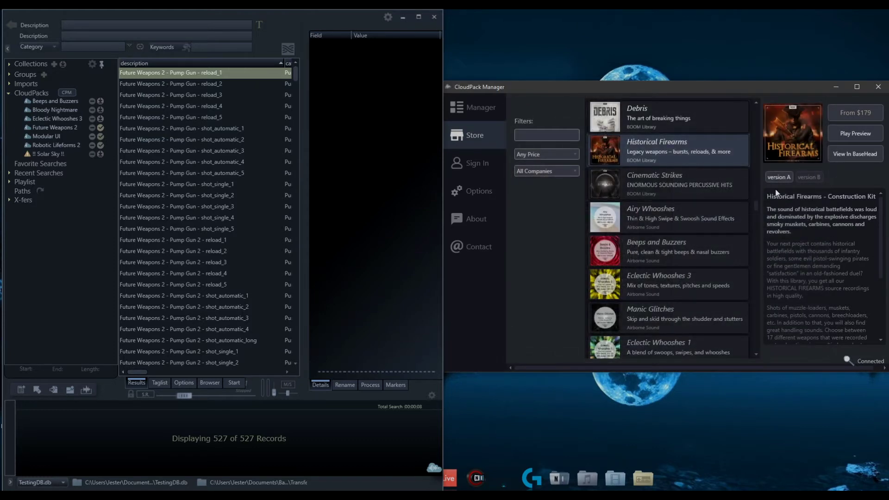
Step: Play and stop the Historical Firearms version A preview, and load that library's file list in BaseHead
{"action": "left_click", "coordinate": [850, 134]}
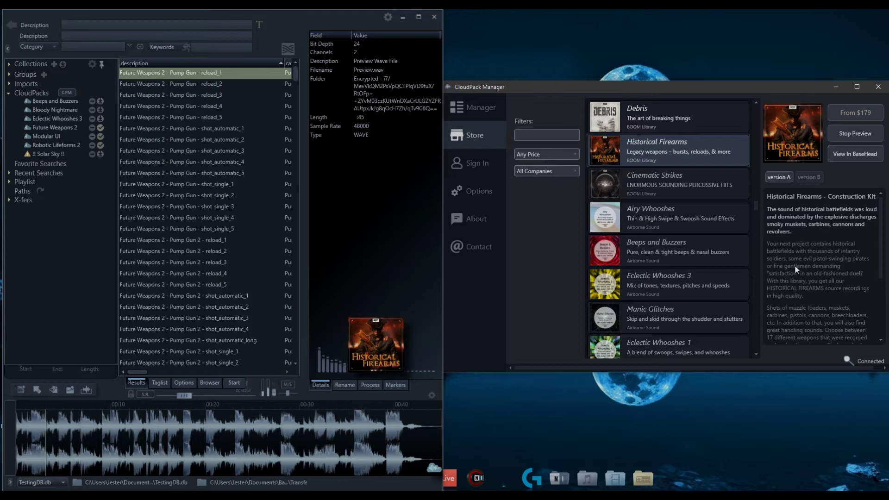
{"action": "key", "text": "space"}
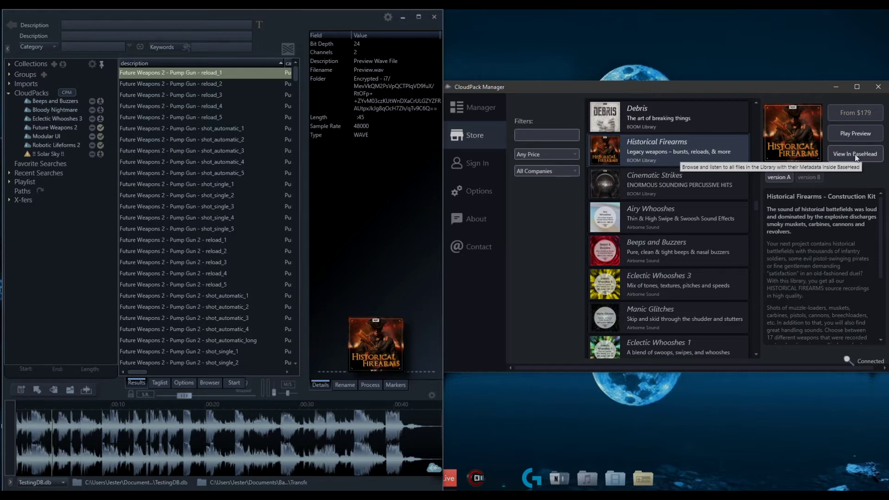
{"action": "left_click", "coordinate": [874, 155]}
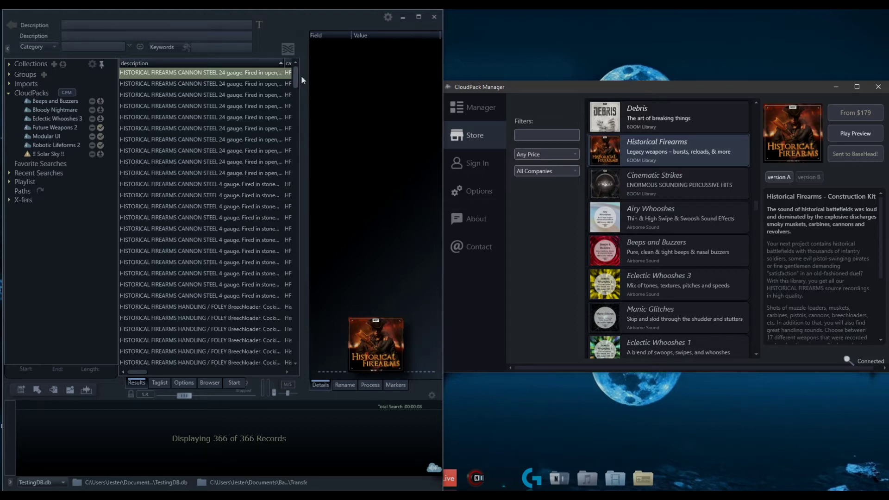
Step: Audition the Breechloader Load Medium recordings at reduced volume and look further through the Historical Firearms records
{"action": "left_click_drag", "start_coordinate": [296, 77], "coordinate": [300, 99]}
{"action": "left_click", "coordinate": [250, 131]}
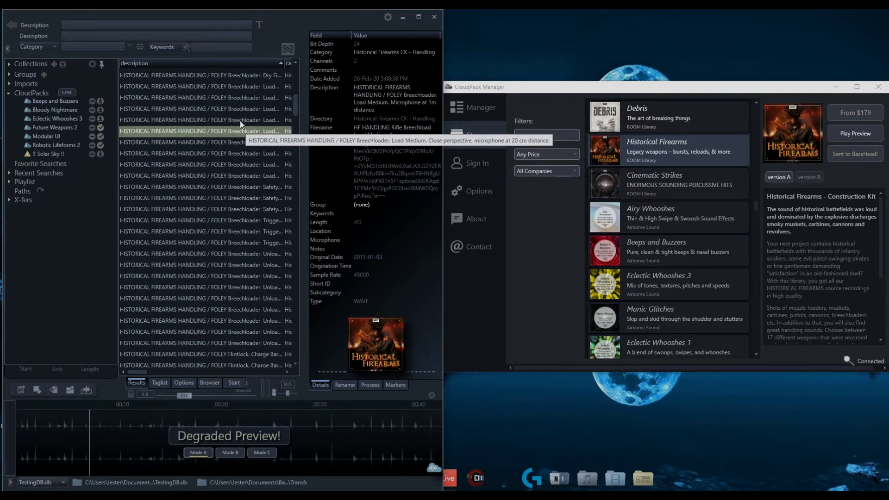
{"action": "left_click", "coordinate": [240, 121]}
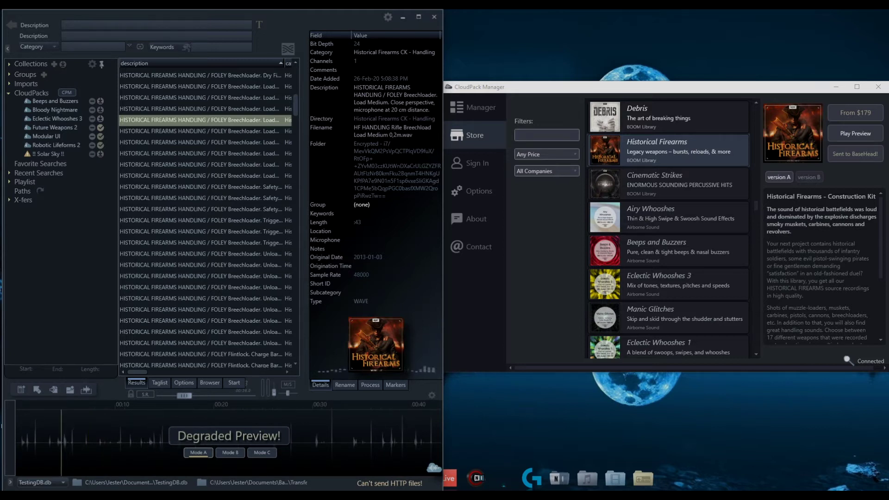
{"action": "left_click_drag", "start_coordinate": [182, 394], "coordinate": [171, 395]}
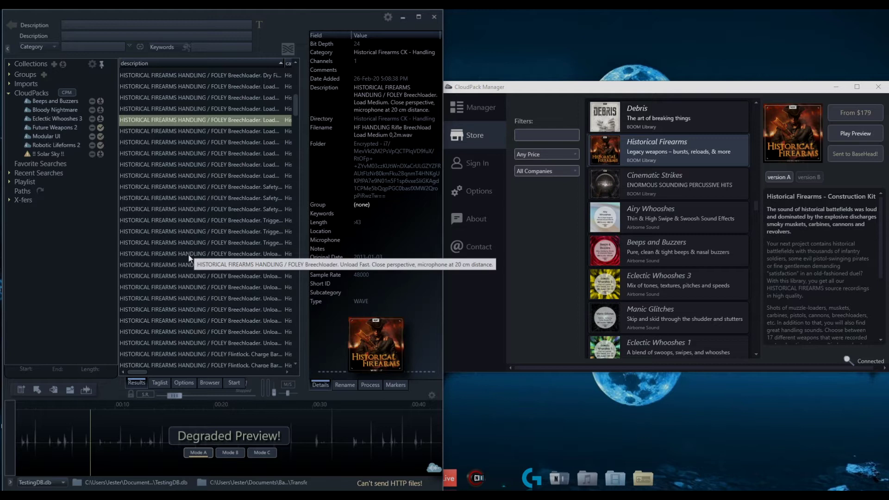
{"action": "left_click_drag", "start_coordinate": [295, 99], "coordinate": [289, 237]}
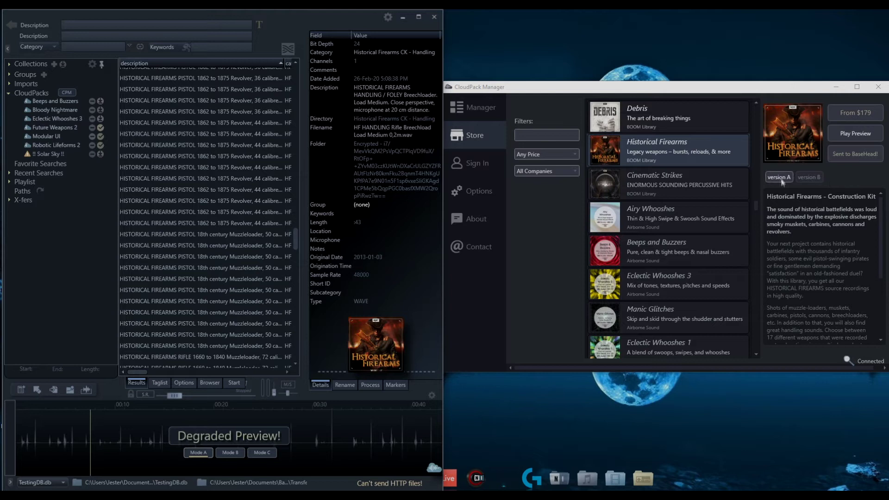
Step: Compare versions A and B of Historical Firearms in the store, including their descriptions, prices and file specifications
{"action": "left_click", "coordinate": [811, 178]}
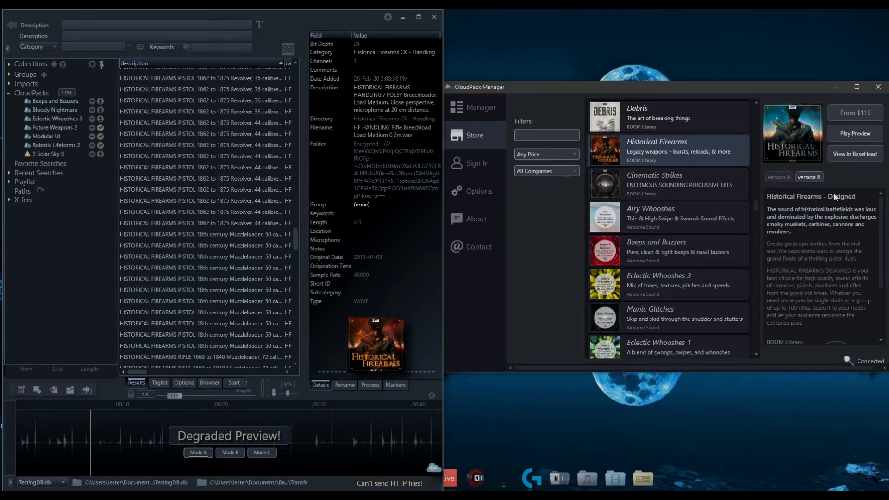
{"action": "left_click", "coordinate": [779, 179]}
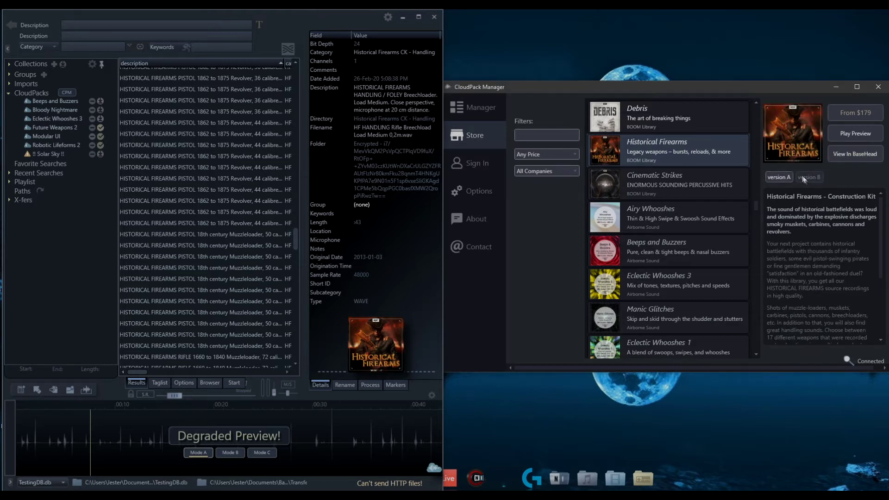
{"action": "left_click", "coordinate": [811, 176]}
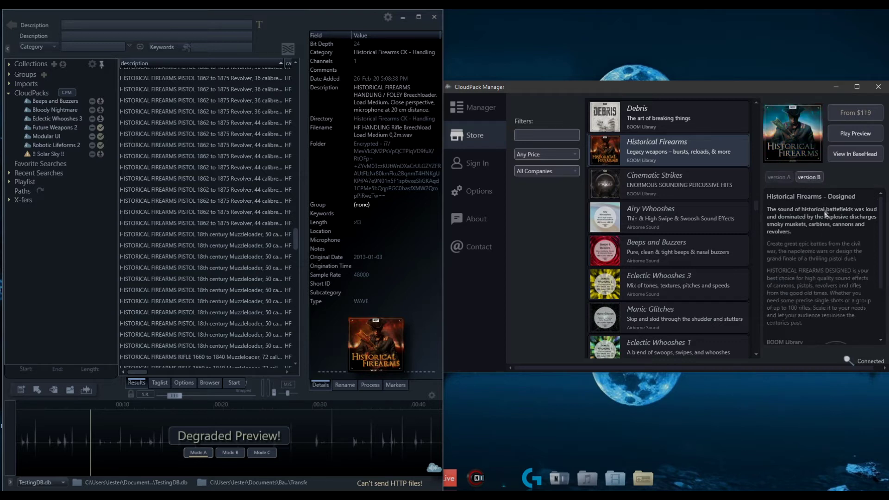
{"action": "left_click", "coordinate": [801, 181]}
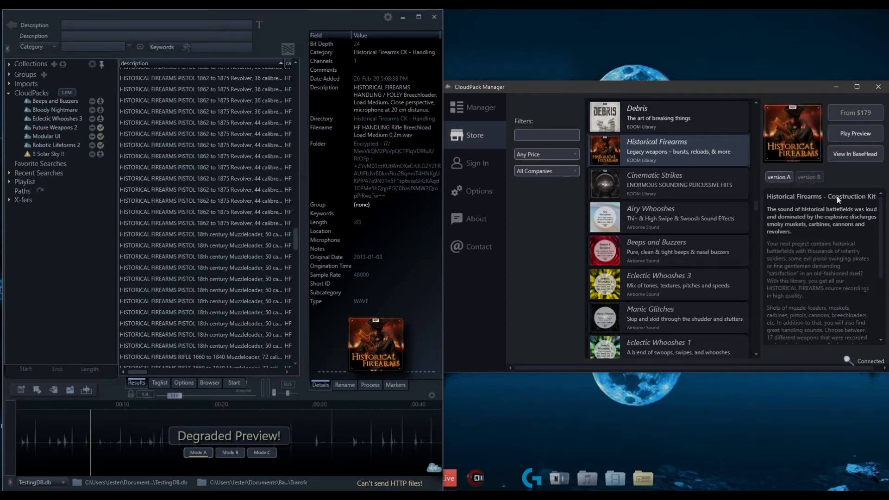
{"action": "scroll", "coordinate": [824, 274], "scroll_direction": "down", "scroll_amount": 1}
{"action": "scroll", "coordinate": [824, 273], "scroll_direction": "down", "scroll_amount": 2}
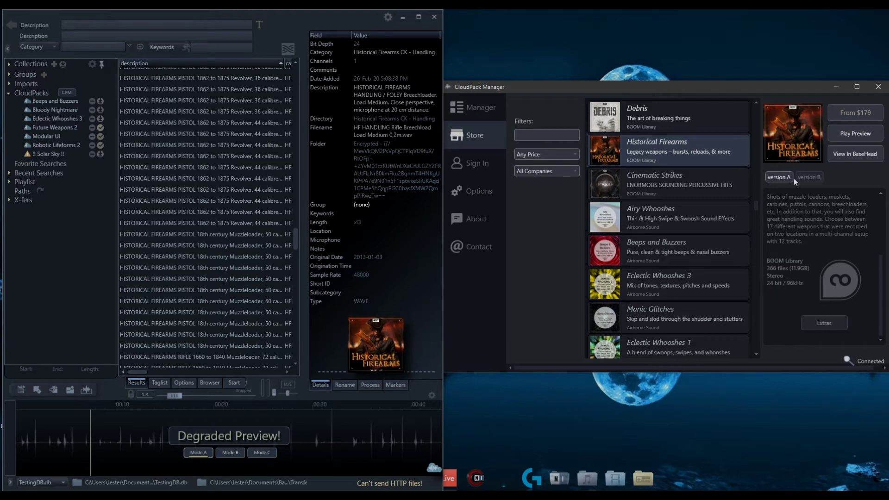
{"action": "left_click", "coordinate": [812, 176]}
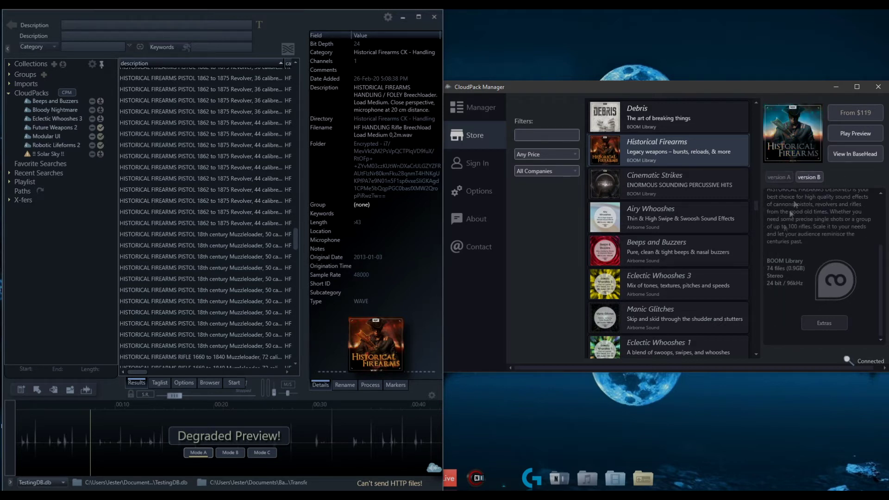
{"action": "left_click", "coordinate": [784, 176]}
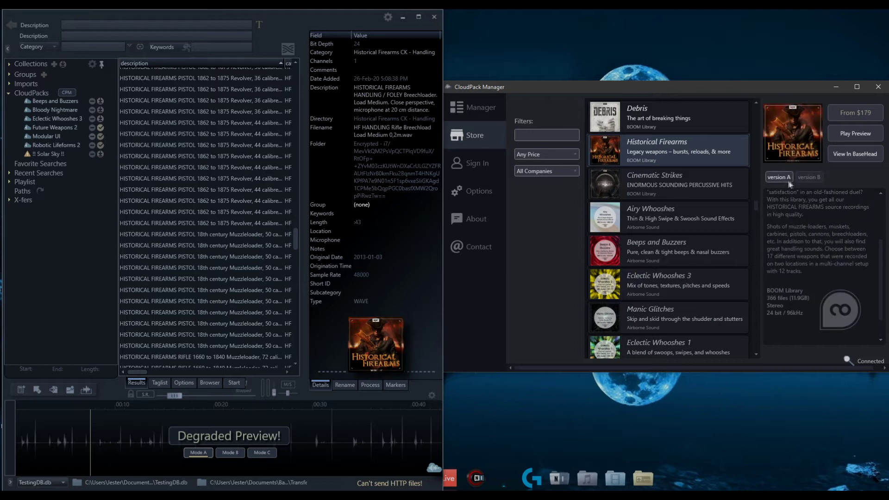
Step: Load version B of Historical Firearms (Designed) in BaseHead and browse its list of recordings
{"action": "left_click", "coordinate": [801, 177]}
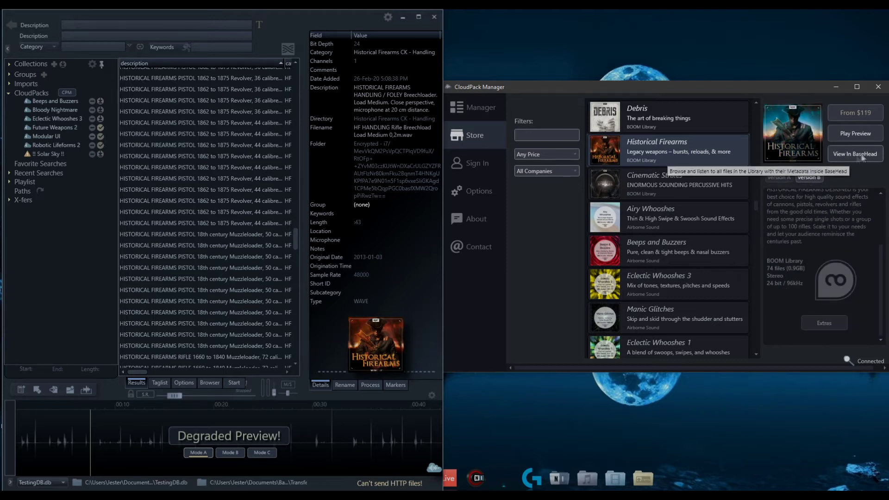
{"action": "left_click", "coordinate": [865, 163]}
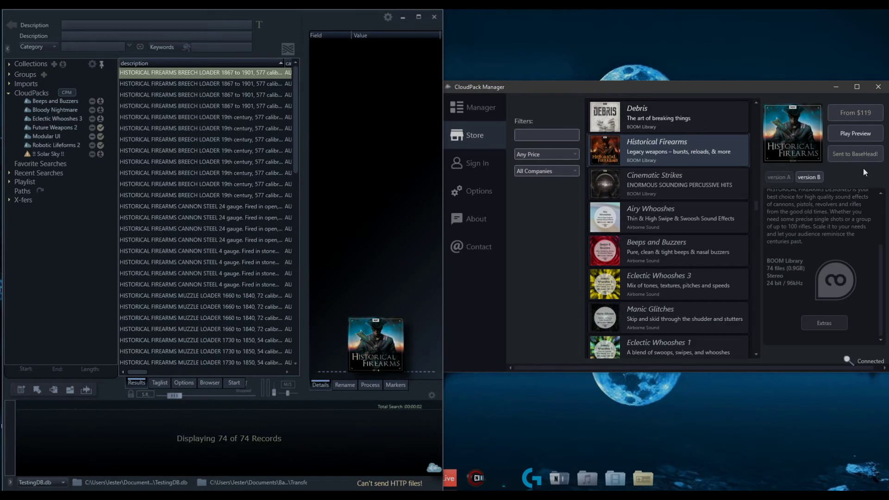
{"action": "scroll", "coordinate": [265, 149], "scroll_direction": "down", "scroll_amount": 3}
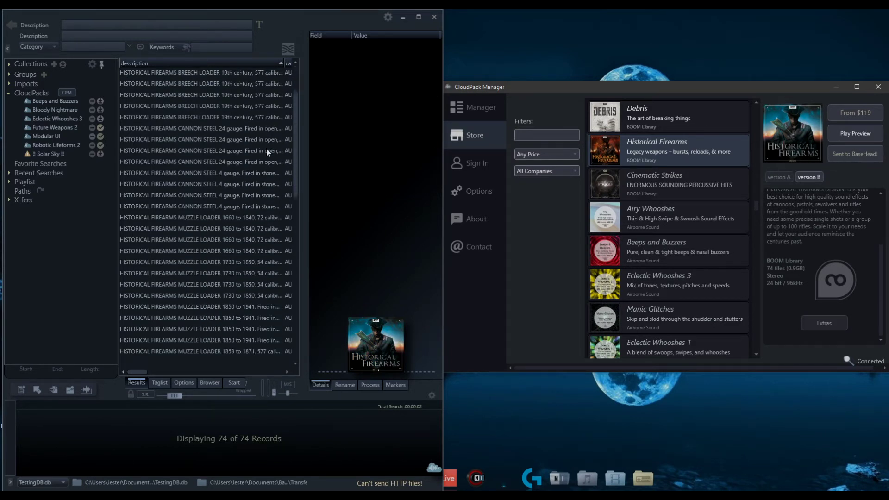
{"action": "left_click_drag", "start_coordinate": [299, 154], "coordinate": [298, 180]}
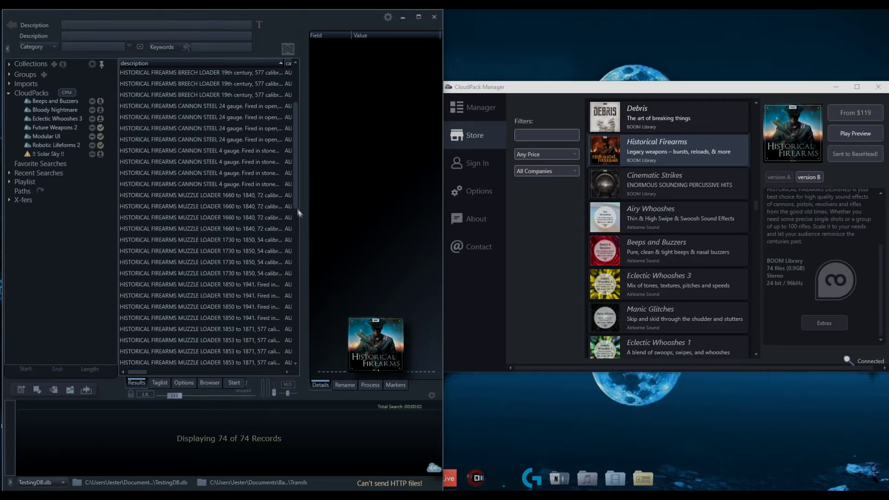
{"action": "scroll", "coordinate": [250, 299], "scroll_direction": "down", "scroll_amount": 6}
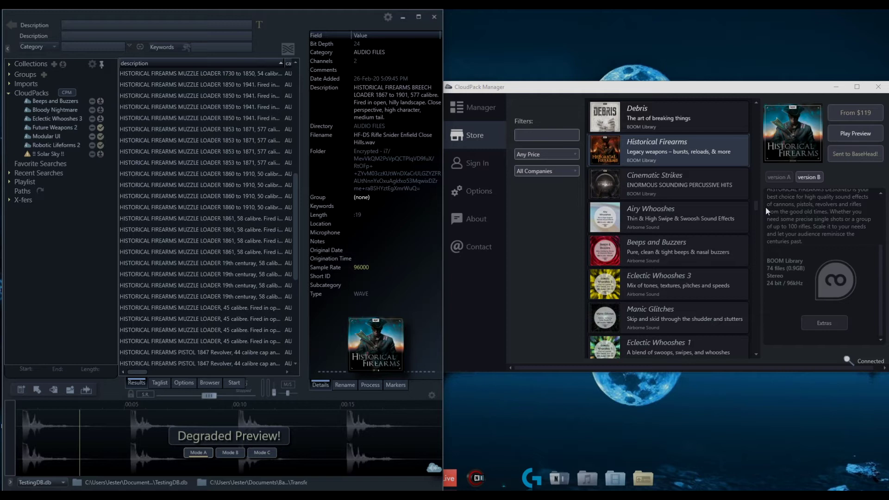
Step: Open the Bloody Nightmare entry in the CloudPack store and review its purchase status and description
{"action": "left_click_drag", "start_coordinate": [757, 206], "coordinate": [756, 110]}
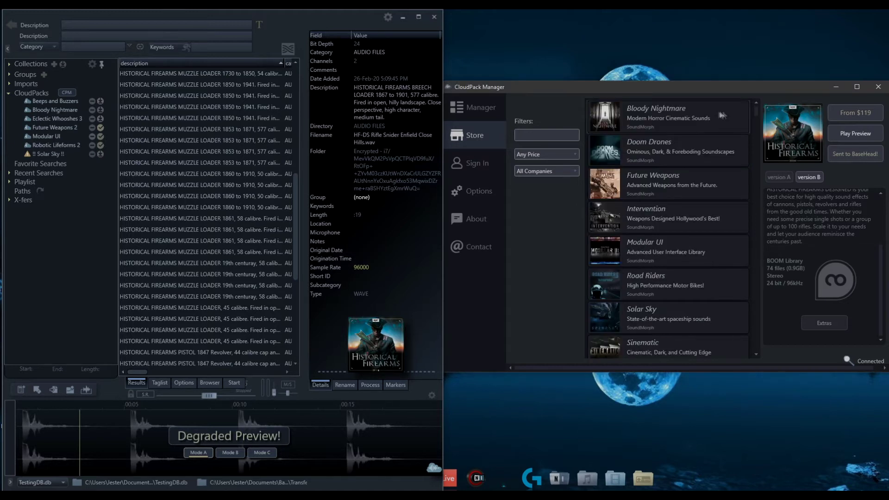
{"action": "left_click", "coordinate": [721, 114]}
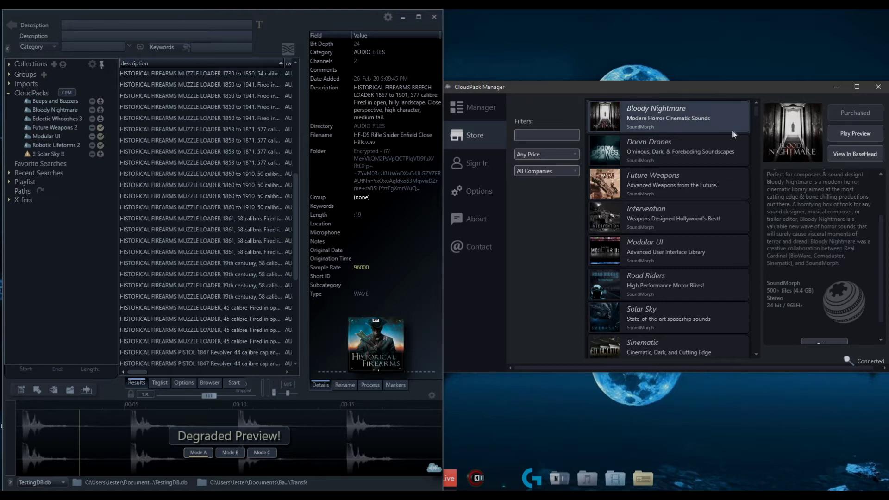
Step: Filter the managed CloudPacks to Free and add the 2496 Sound Effects pack to BaseHead
{"action": "left_click", "coordinate": [479, 107]}
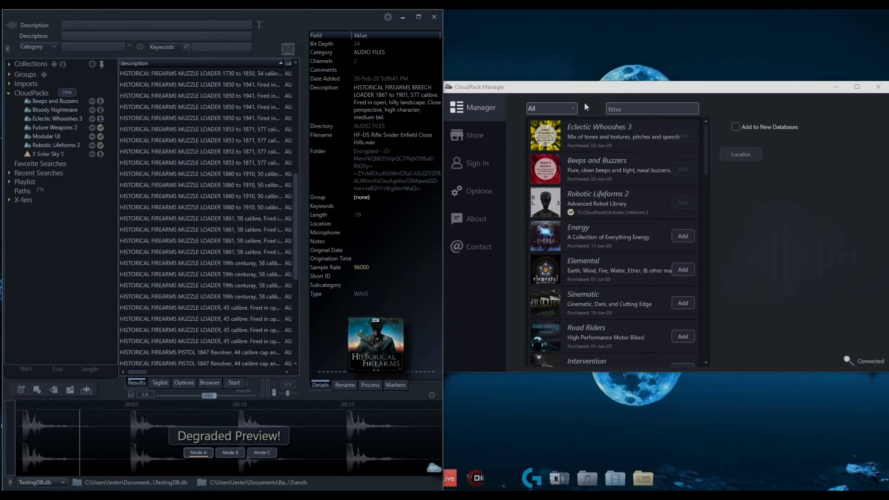
{"action": "left_click", "coordinate": [573, 109]}
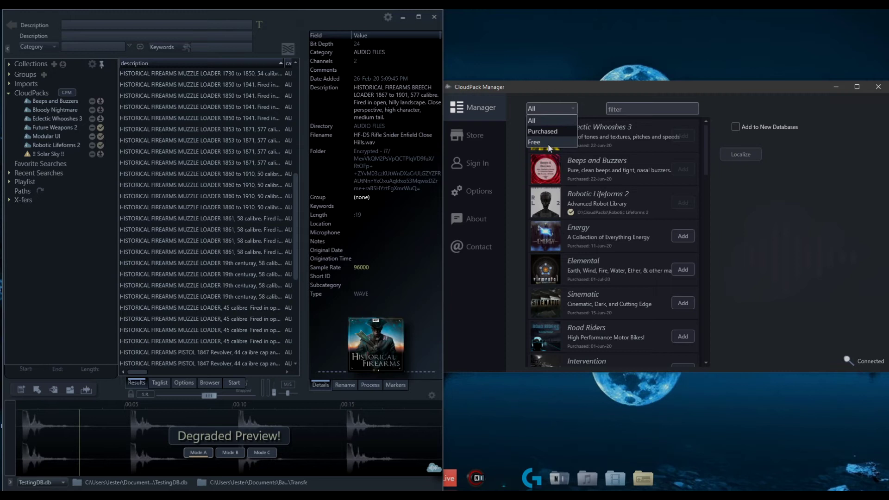
{"action": "left_click", "coordinate": [548, 144]}
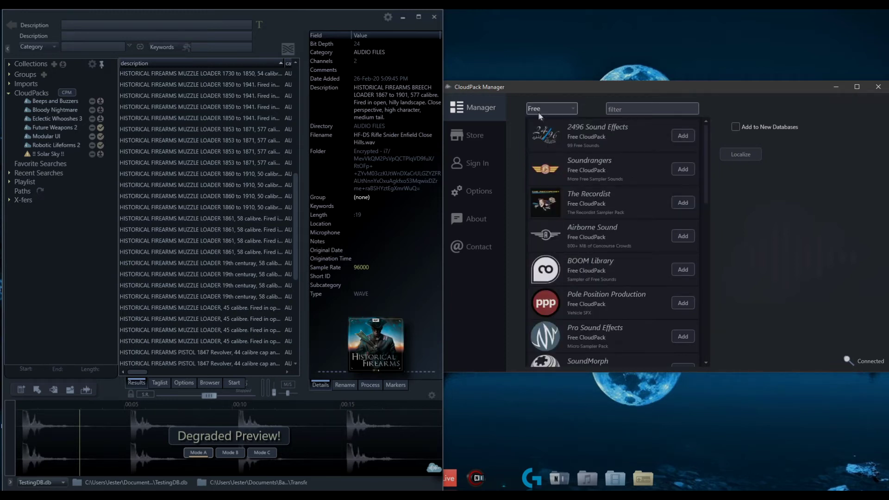
{"action": "scroll", "coordinate": [632, 162], "scroll_direction": "down", "scroll_amount": 8}
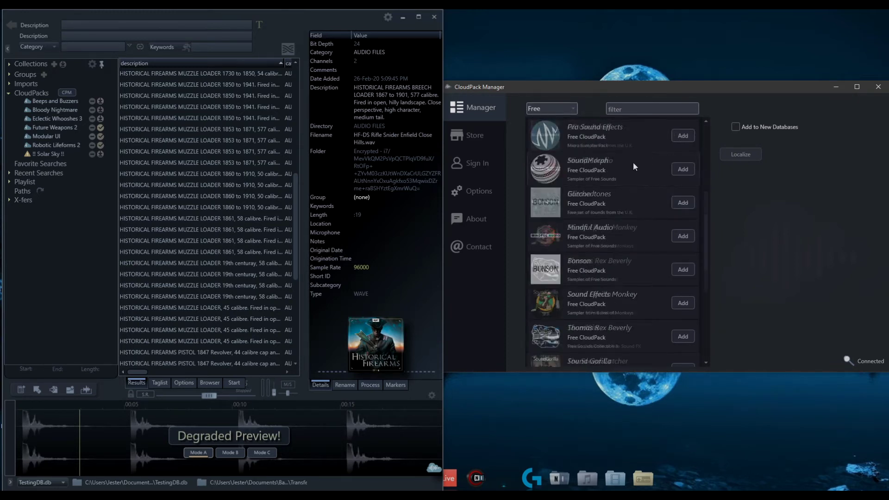
{"action": "scroll", "coordinate": [631, 187], "scroll_direction": "up", "scroll_amount": 8}
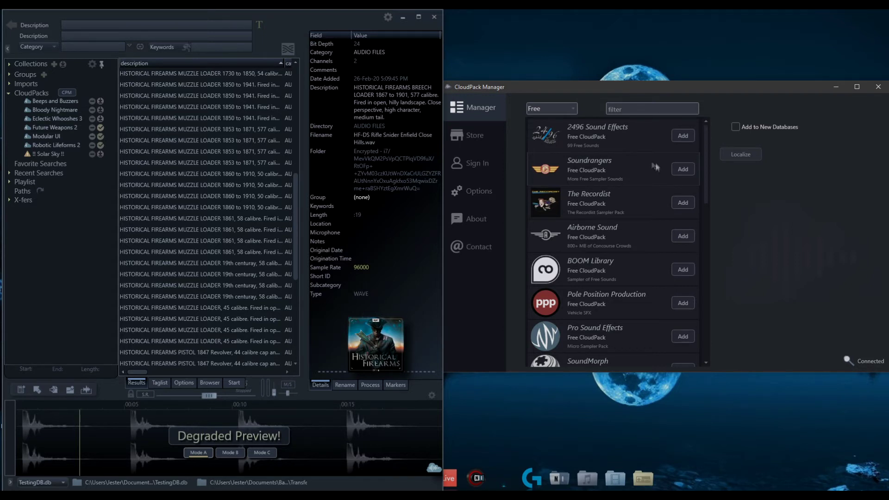
{"action": "left_click", "coordinate": [684, 136]}
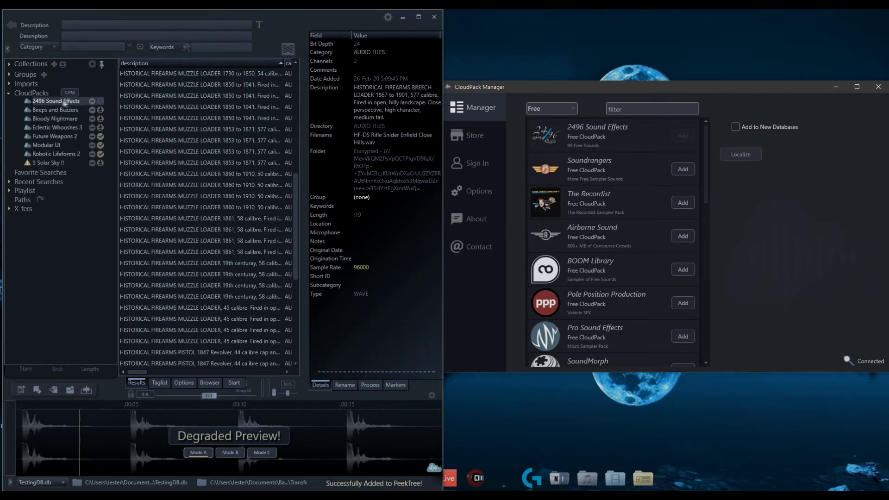
{"action": "mouse_move", "coordinate": [81, 103]}
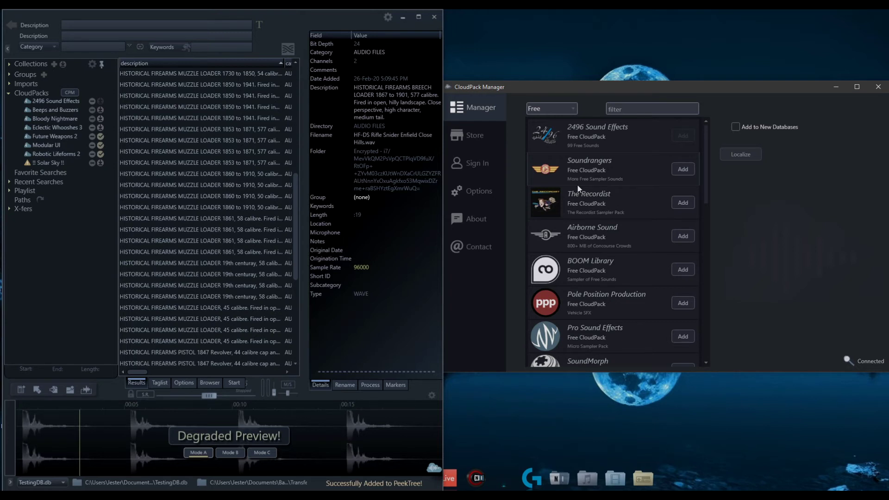
Step: Filter the CloudPacks to Purchased, add the Energy pack to BaseHead and load its records there
{"action": "left_click", "coordinate": [571, 107]}
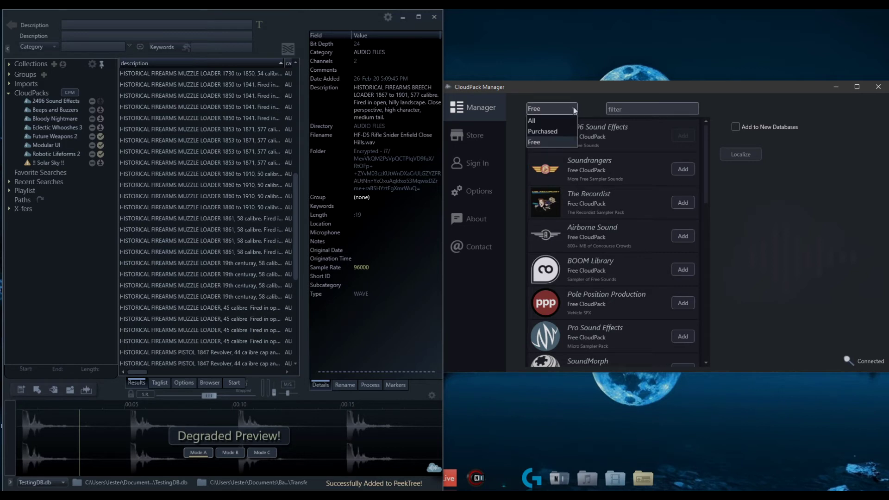
{"action": "left_click", "coordinate": [562, 131]}
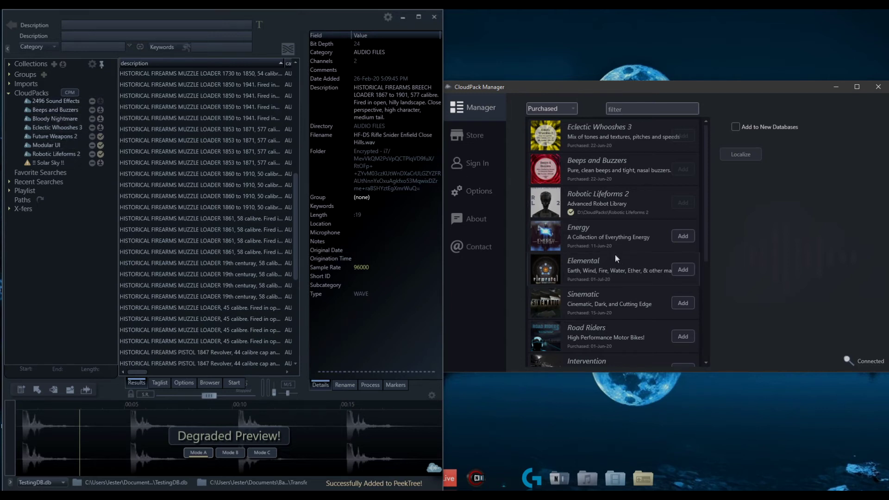
{"action": "left_click", "coordinate": [593, 239]}
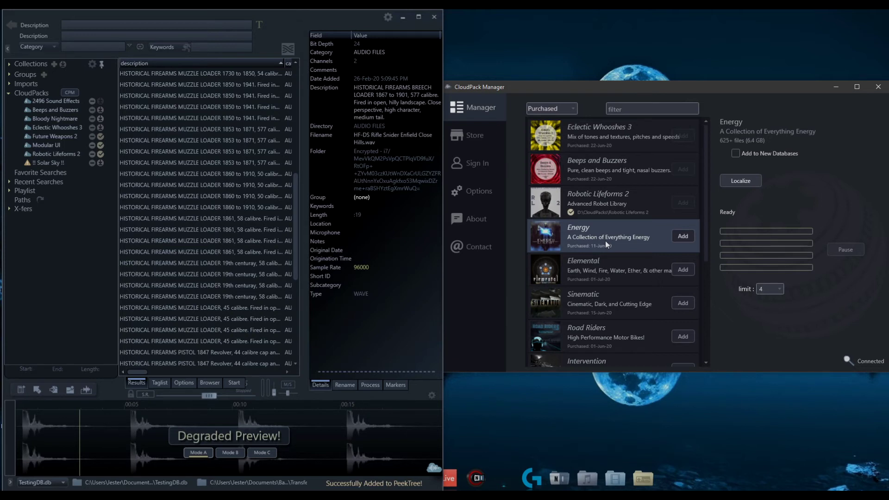
{"action": "left_click", "coordinate": [683, 236]}
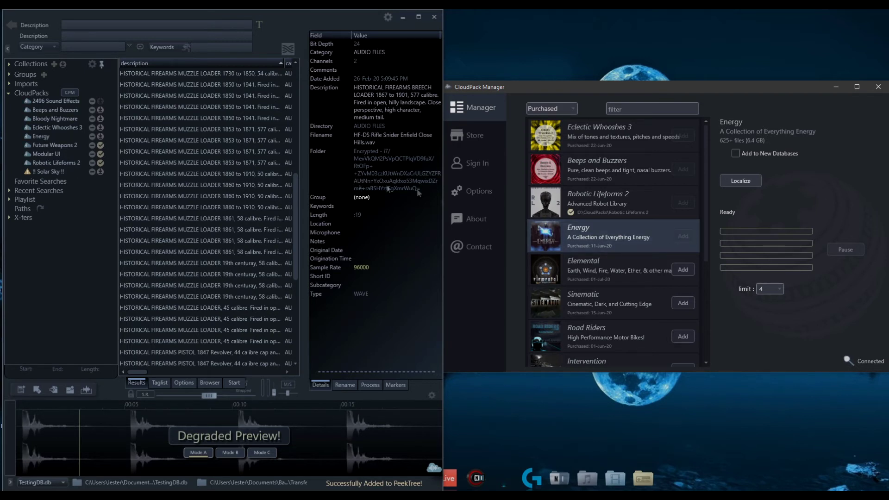
{"action": "left_click", "coordinate": [55, 139]}
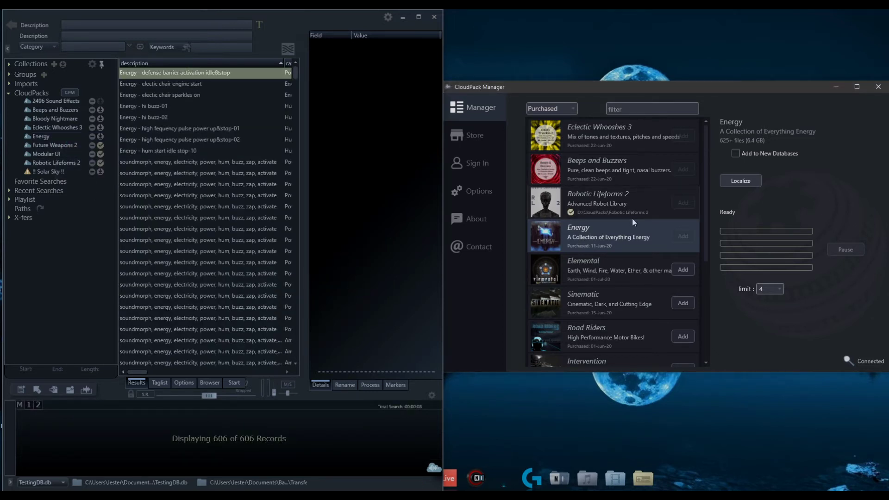
Step: Audition the Energy electric chair engine start recording and the high frequency pulse power up&stop-01 and -02 recordings
{"action": "left_click", "coordinate": [189, 87]}
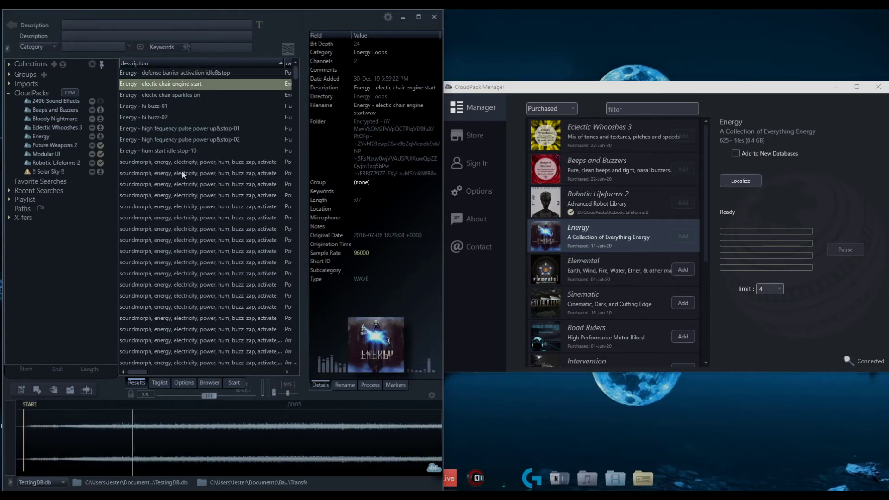
{"action": "left_click", "coordinate": [181, 126]}
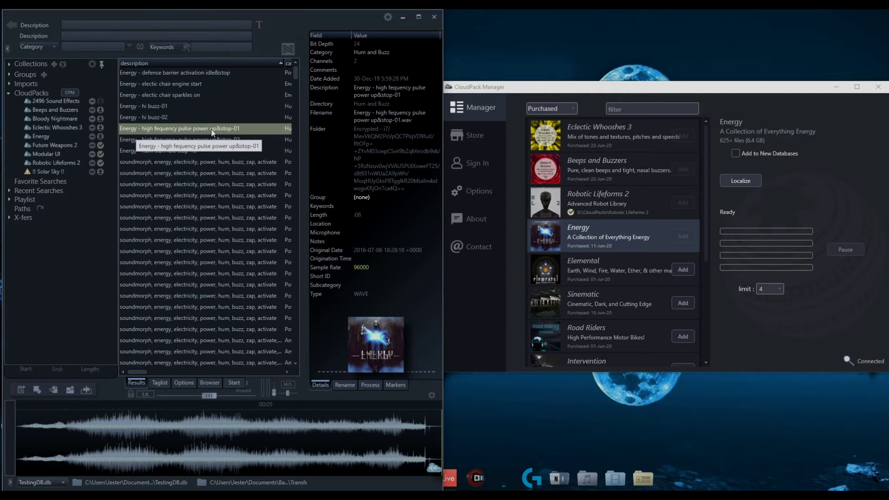
{"action": "left_click", "coordinate": [218, 140]}
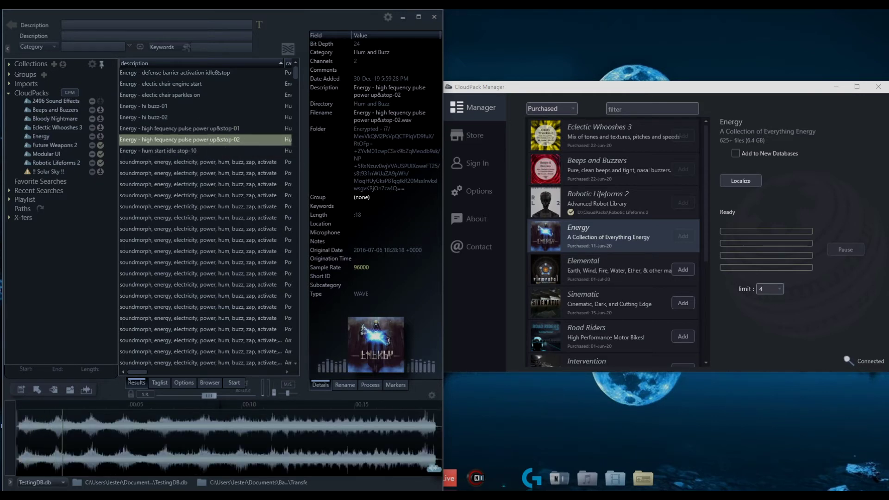
Step: Lower the playback pitch of power up&stop-02 and select its waveform section from about 4.83 to 11.15 seconds
{"action": "left_click_drag", "start_coordinate": [211, 396], "coordinate": [174, 395]}
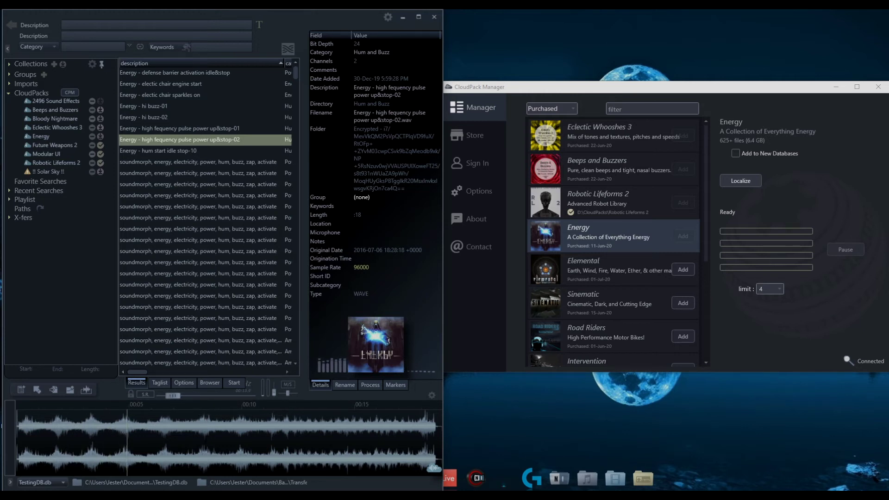
{"action": "left_click_drag", "start_coordinate": [266, 445], "coordinate": [126, 445]}
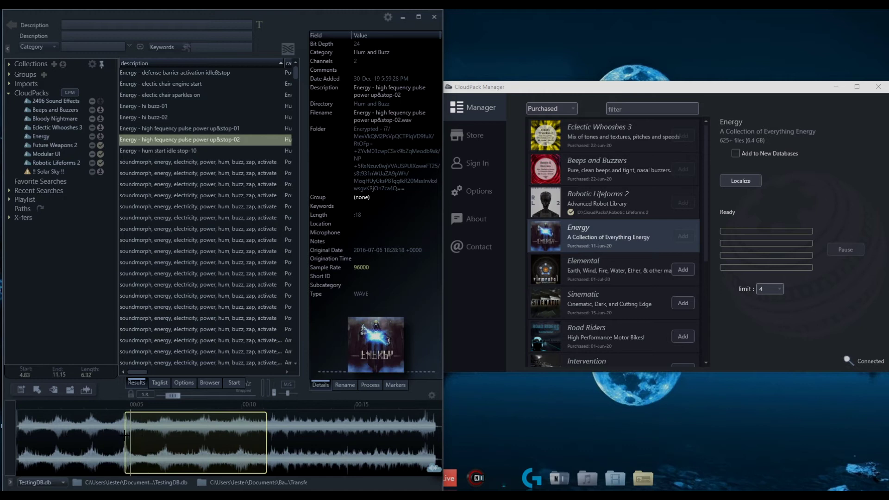
{"action": "key", "text": "space"}
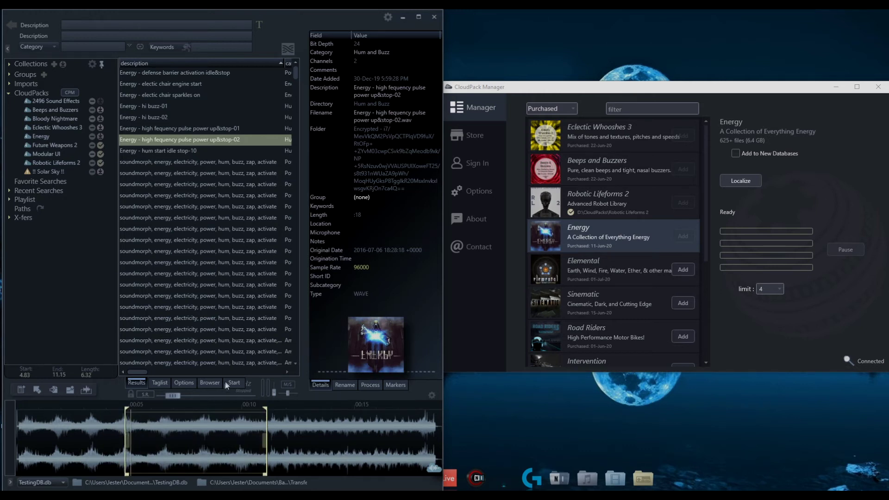
Step: Bring up REAPER and spot the selected power up&stop-02 section from BaseHead onto track 1 at 19.4.00
{"action": "key", "text": "alt+Tab"}
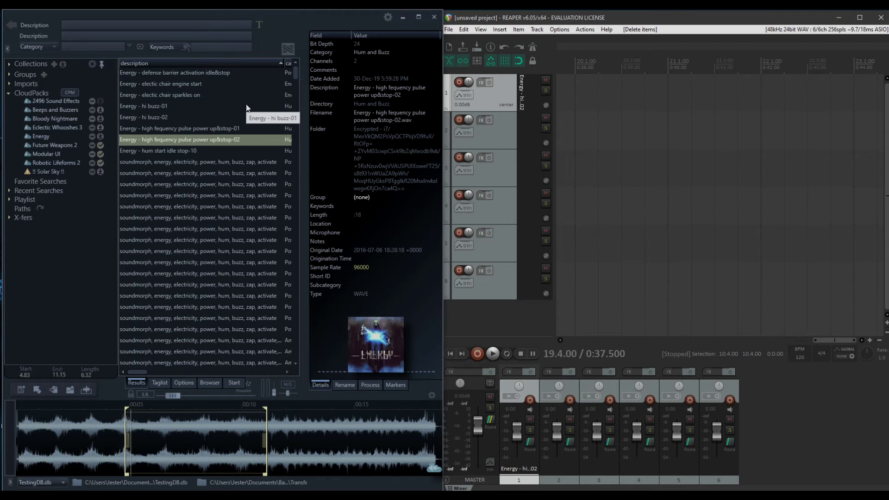
{"action": "left_click", "coordinate": [290, 30]}
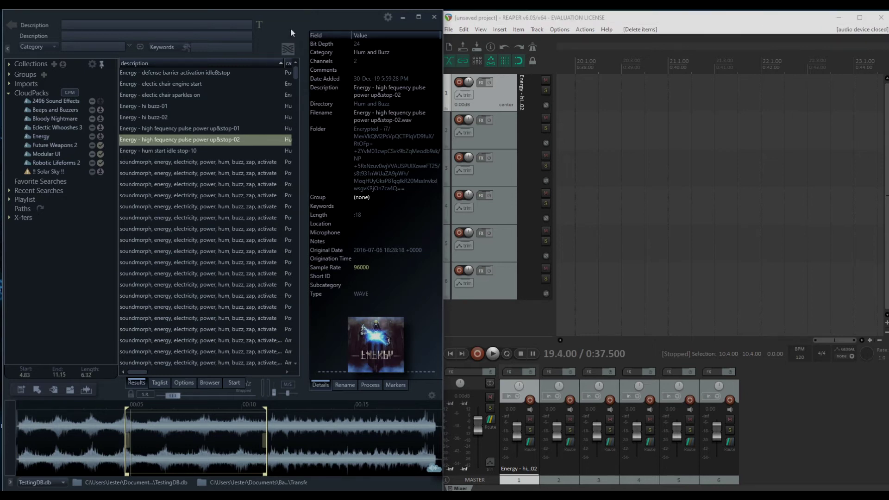
{"action": "key", "text": "s"}
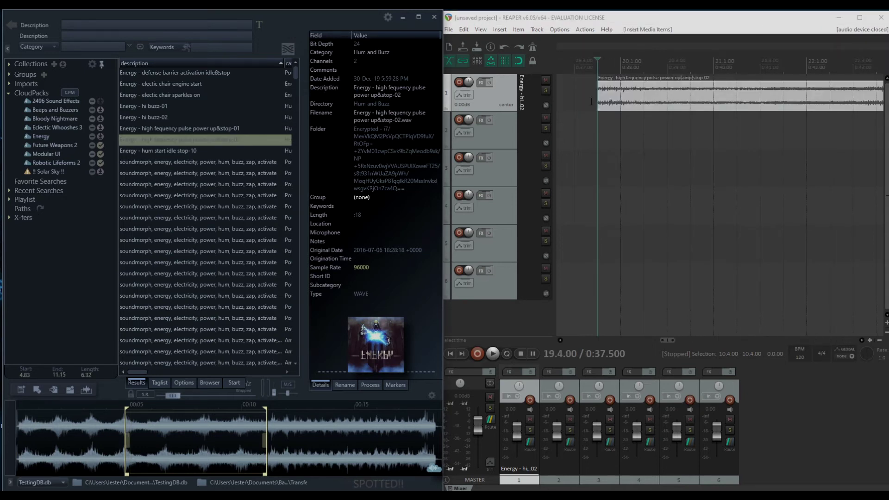
{"action": "scroll", "coordinate": [610, 90], "scroll_direction": "down", "scroll_amount": 4}
{"action": "scroll", "coordinate": [610, 90], "scroll_direction": "down", "scroll_amount": 5}
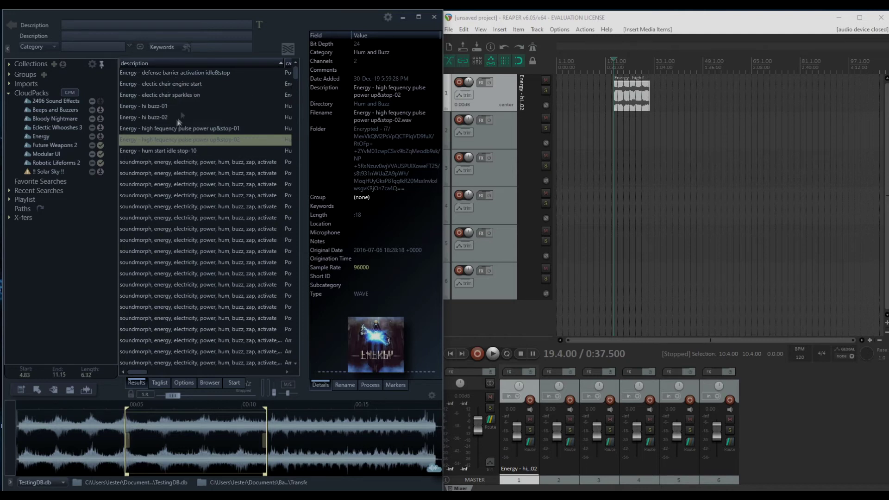
Step: Minimize REAPER and localize the Energy CloudPack, accepting D:\CloudPacks\Energy as the download location
{"action": "left_click", "coordinate": [184, 76]}
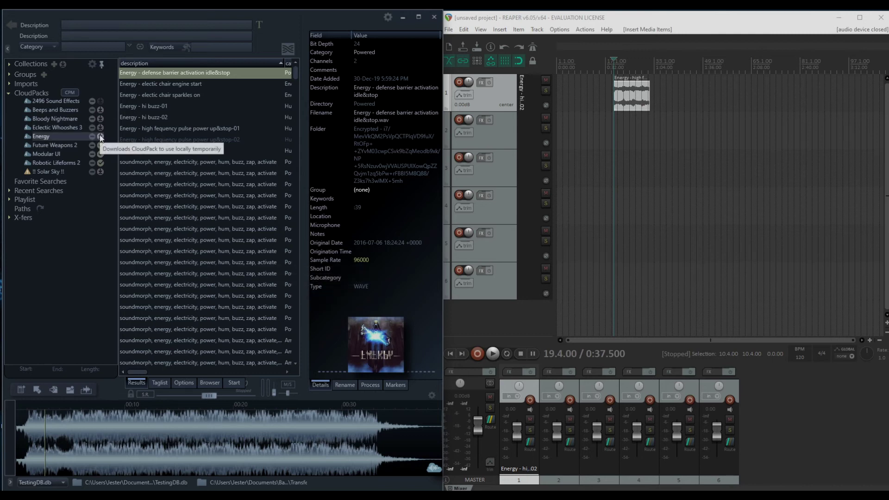
{"action": "right_click", "coordinate": [65, 135]}
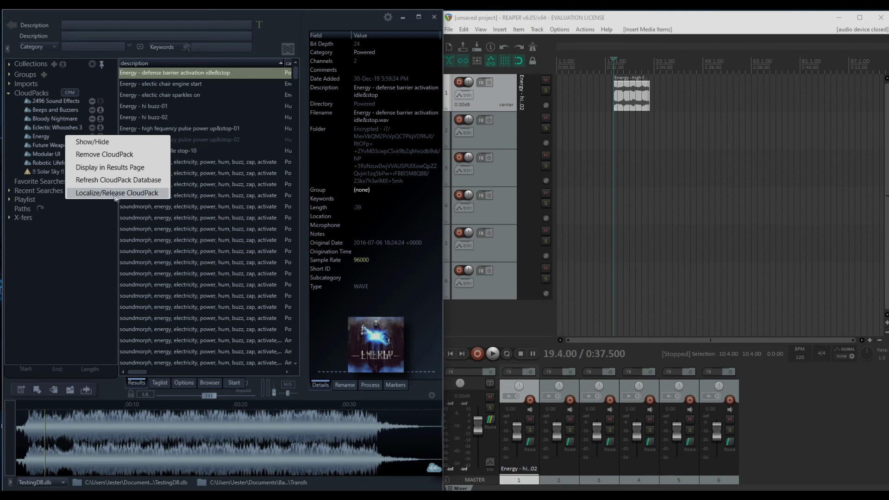
{"action": "left_click", "coordinate": [142, 195]}
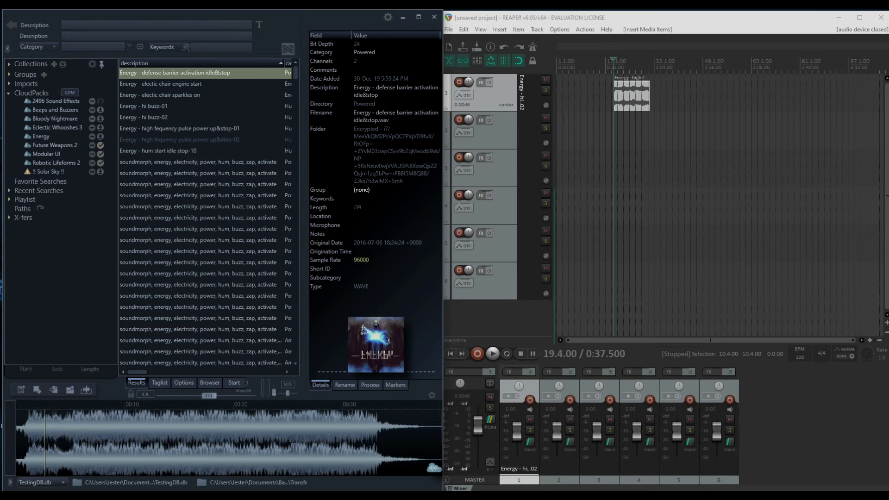
{"action": "left_click", "coordinate": [839, 19]}
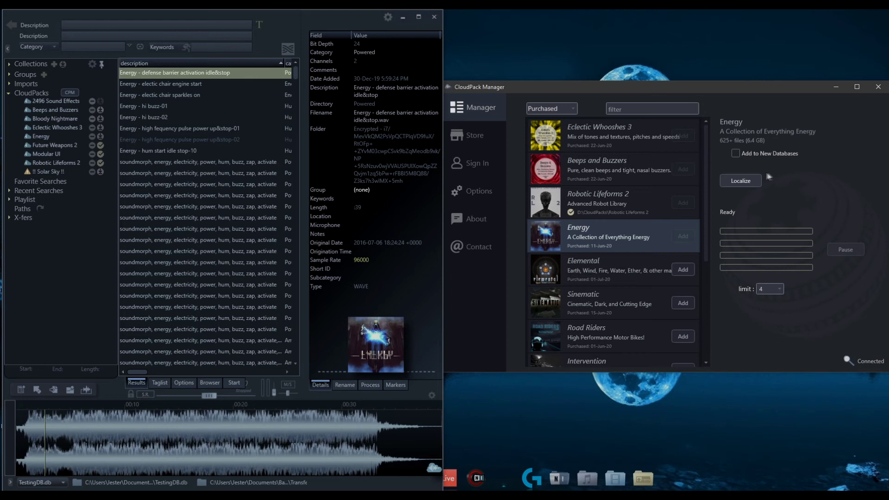
{"action": "left_click", "coordinate": [736, 181]}
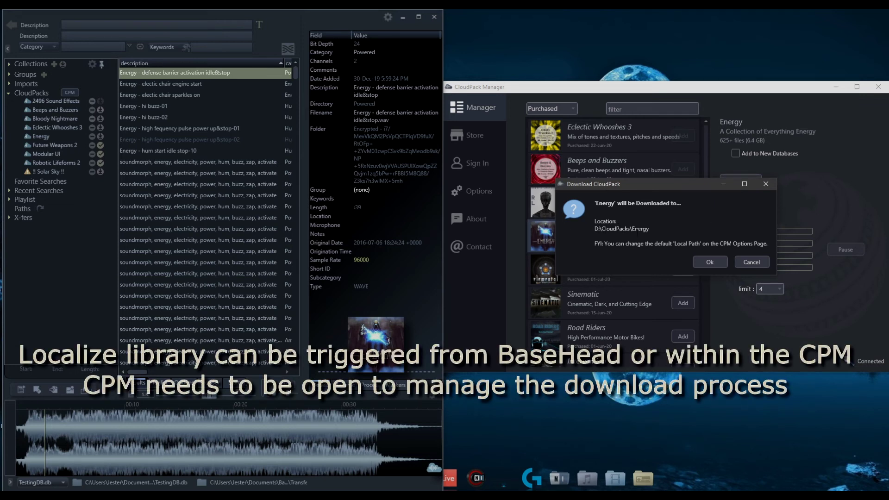
{"action": "left_click", "coordinate": [707, 259]}
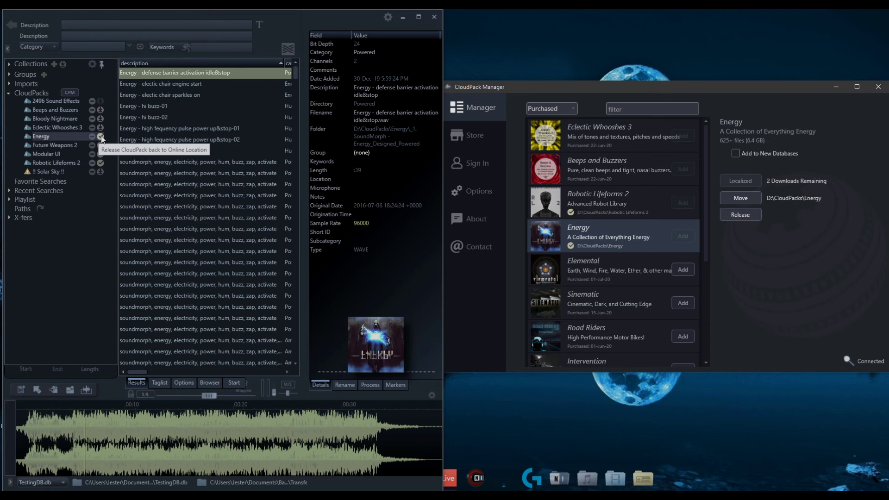
Step: Audition the localized electric chair sparkles on and power button recordings in BaseHead, checking their local folder paths
{"action": "left_click", "coordinate": [204, 96]}
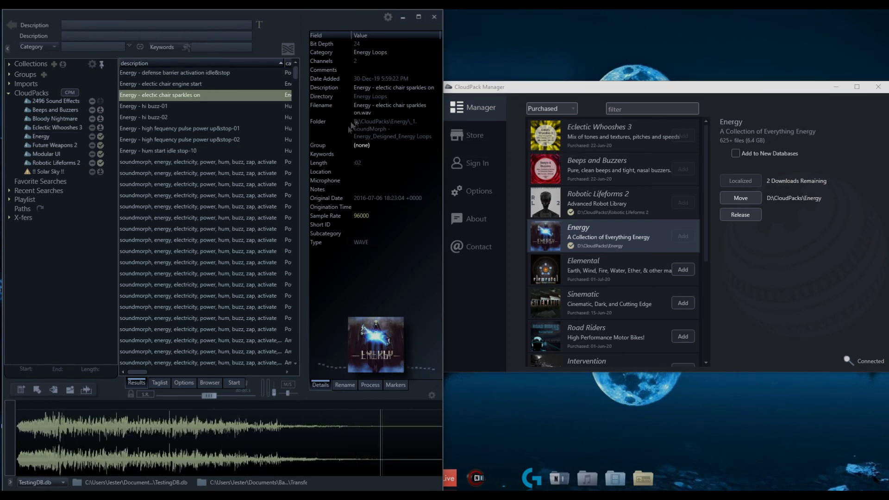
{"action": "left_click_drag", "start_coordinate": [213, 166], "coordinate": [268, 290]}
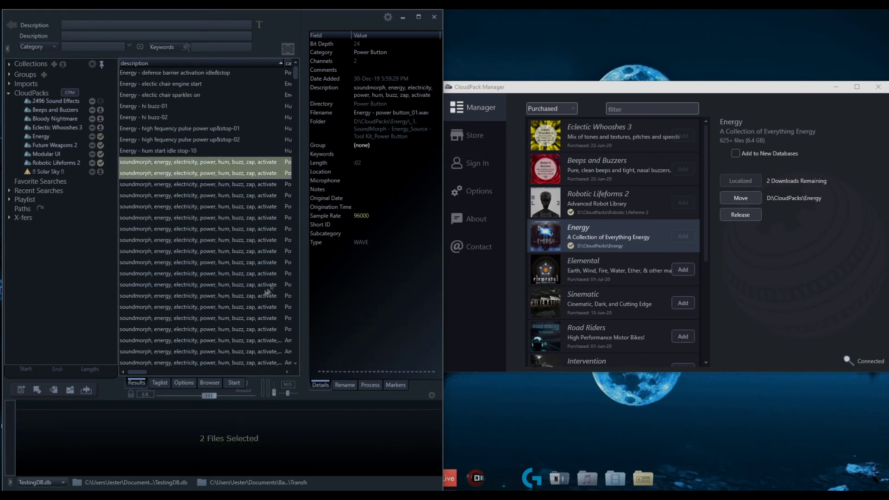
{"action": "left_click", "coordinate": [231, 228]}
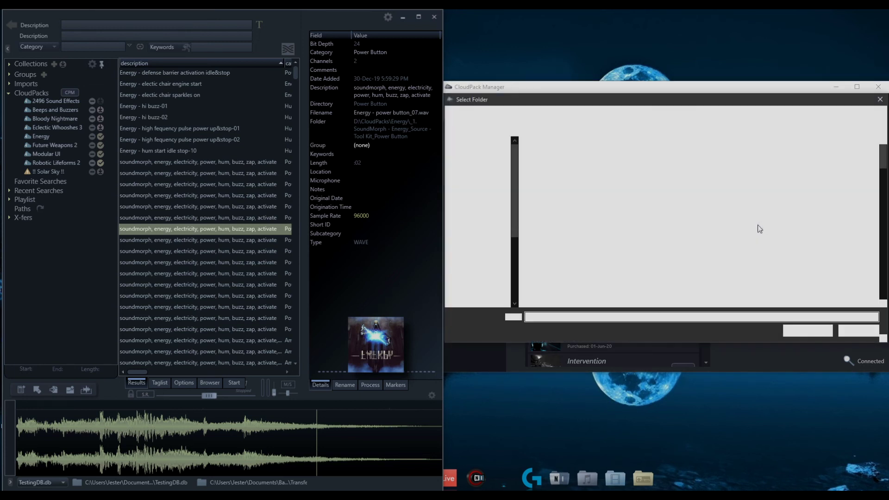
Step: Cancel choosing a new folder for the Energy CloudPack and release the pack back to its cloud location
{"action": "left_click", "coordinate": [859, 331]}
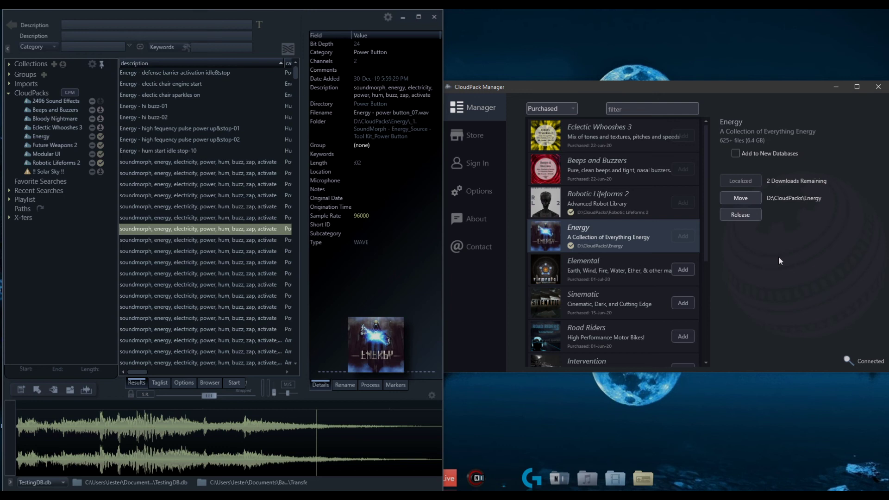
{"action": "left_click", "coordinate": [746, 215]}
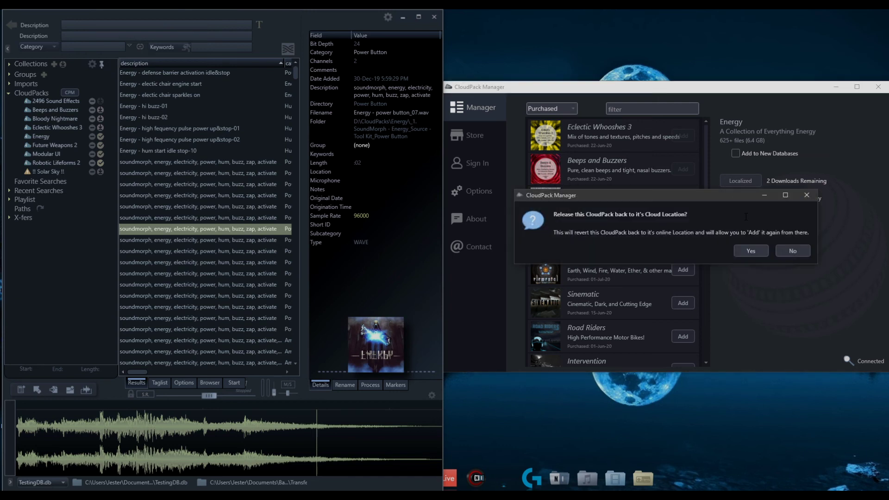
{"action": "left_click", "coordinate": [755, 253]}
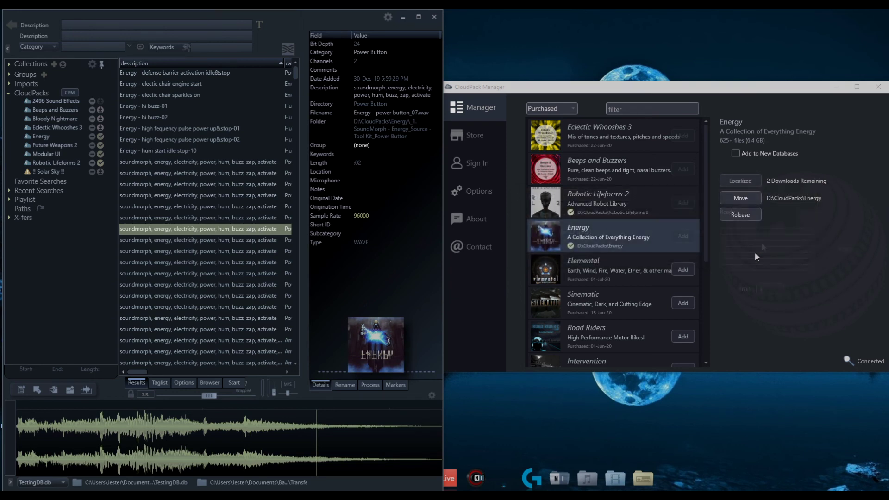